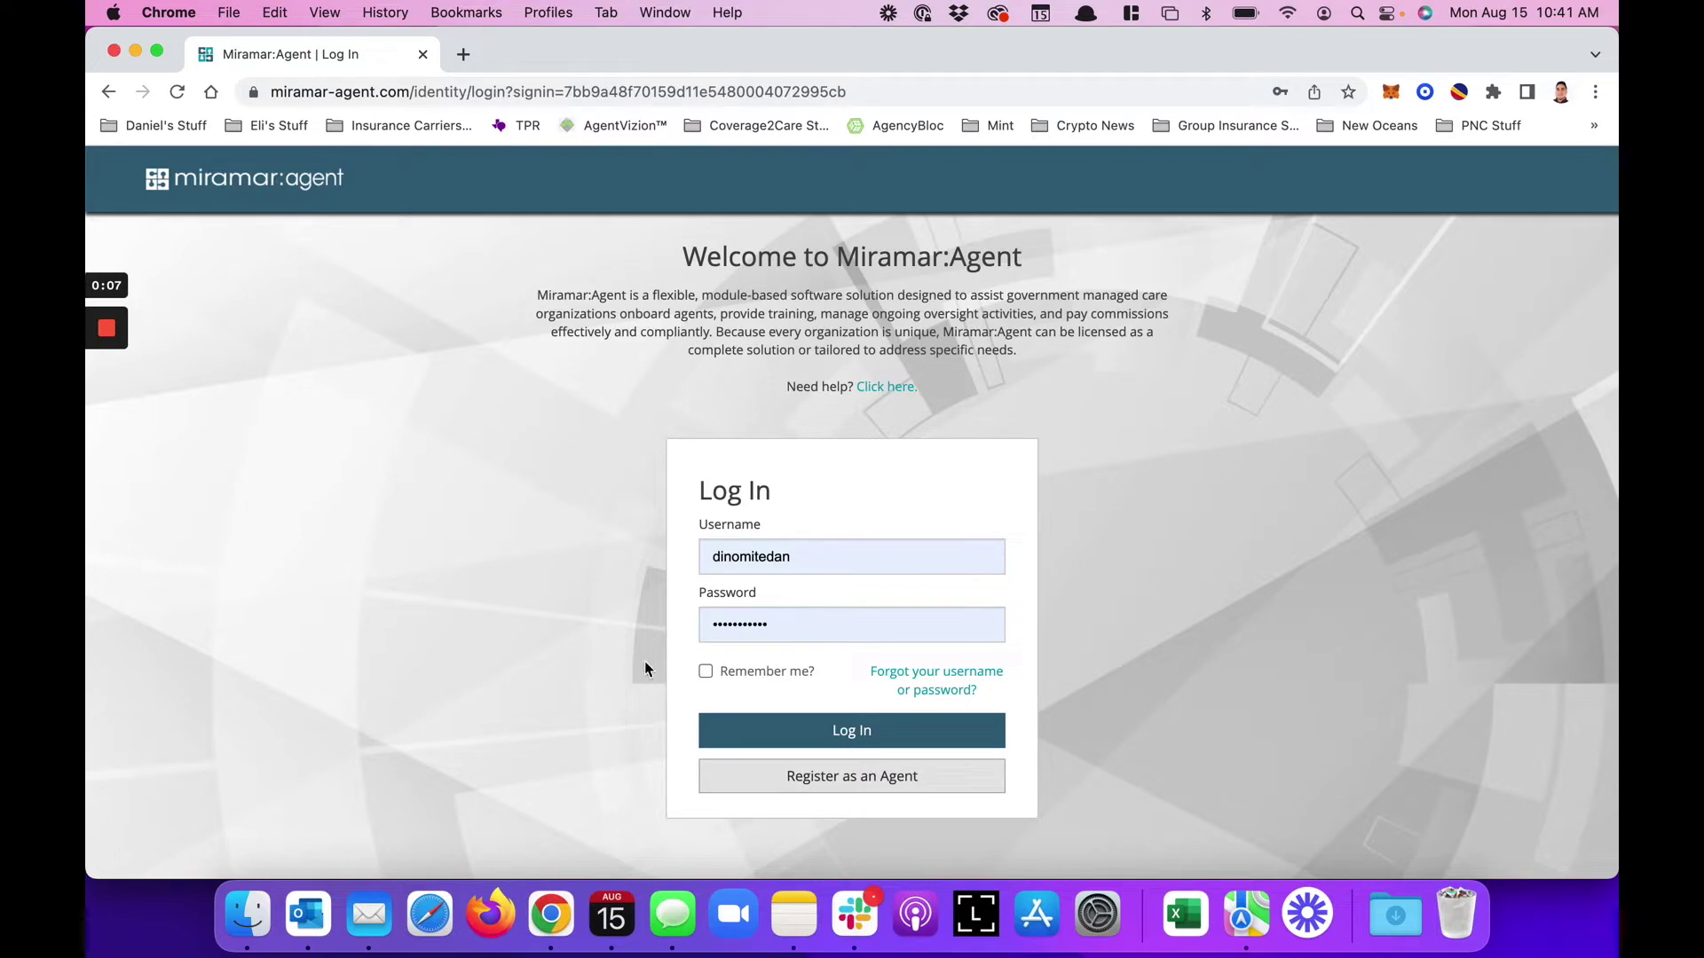
Sign in to Miramar:Agent with the entered credentials to reach the Agent Dashboard.
click(818, 745)
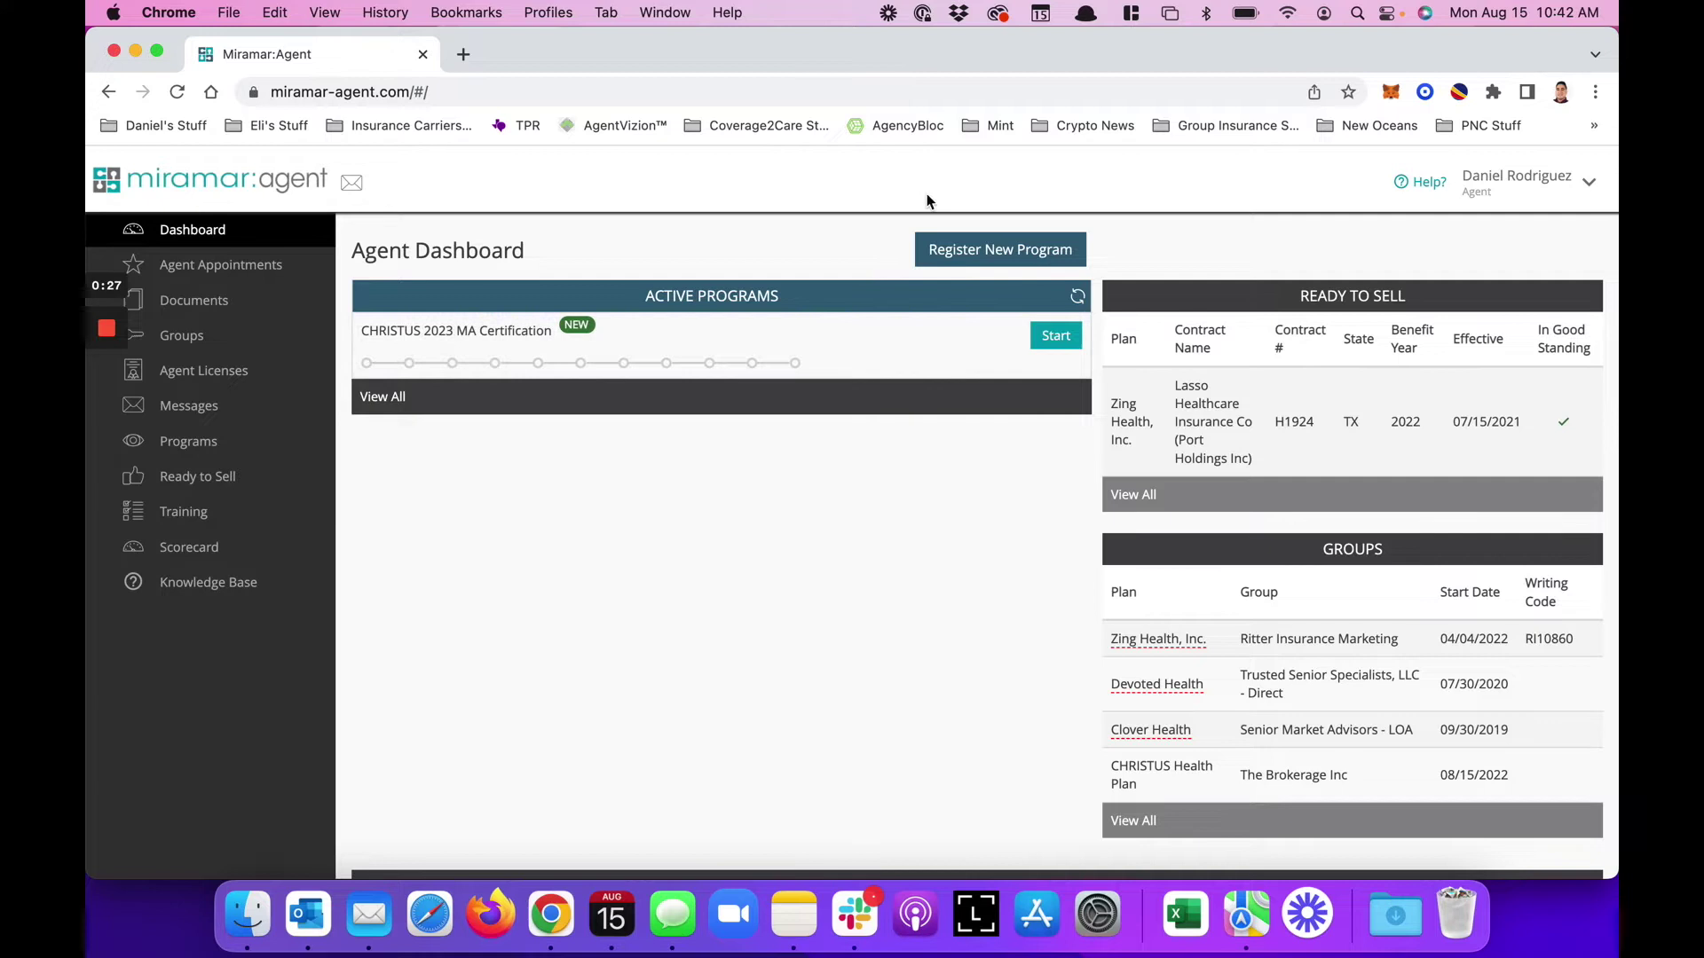
Register a new program by pasting the registration code and submitting it.
click(963, 262)
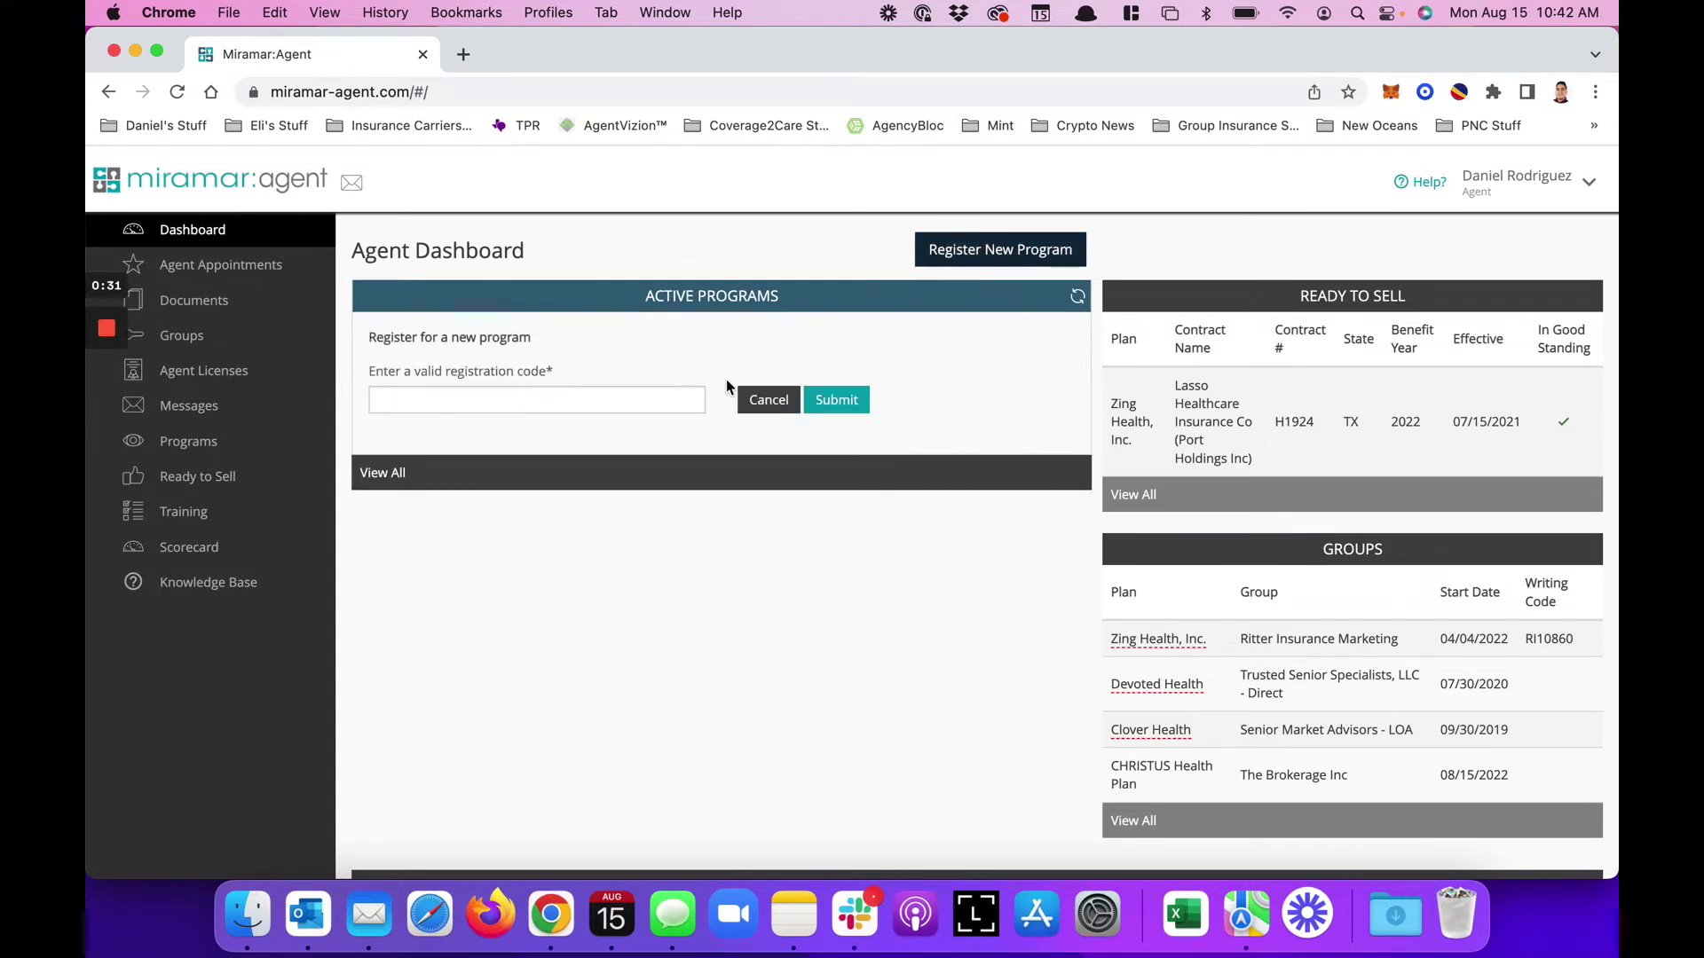
click(657, 396)
key(super+v)
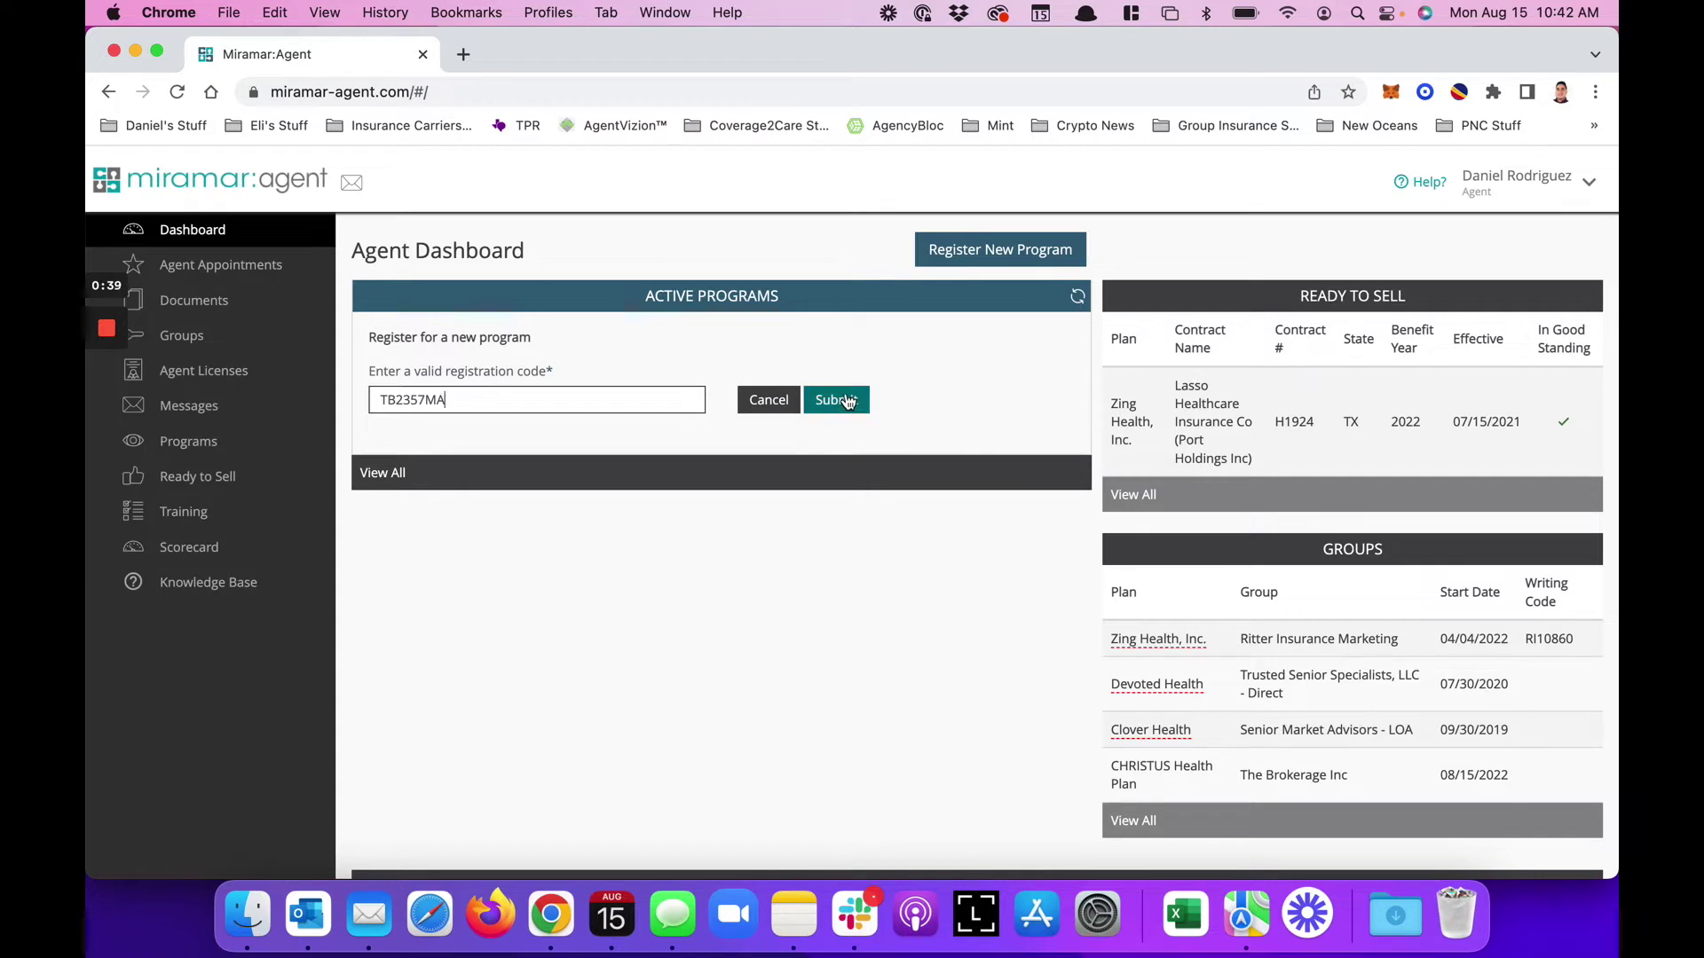
click(768, 403)
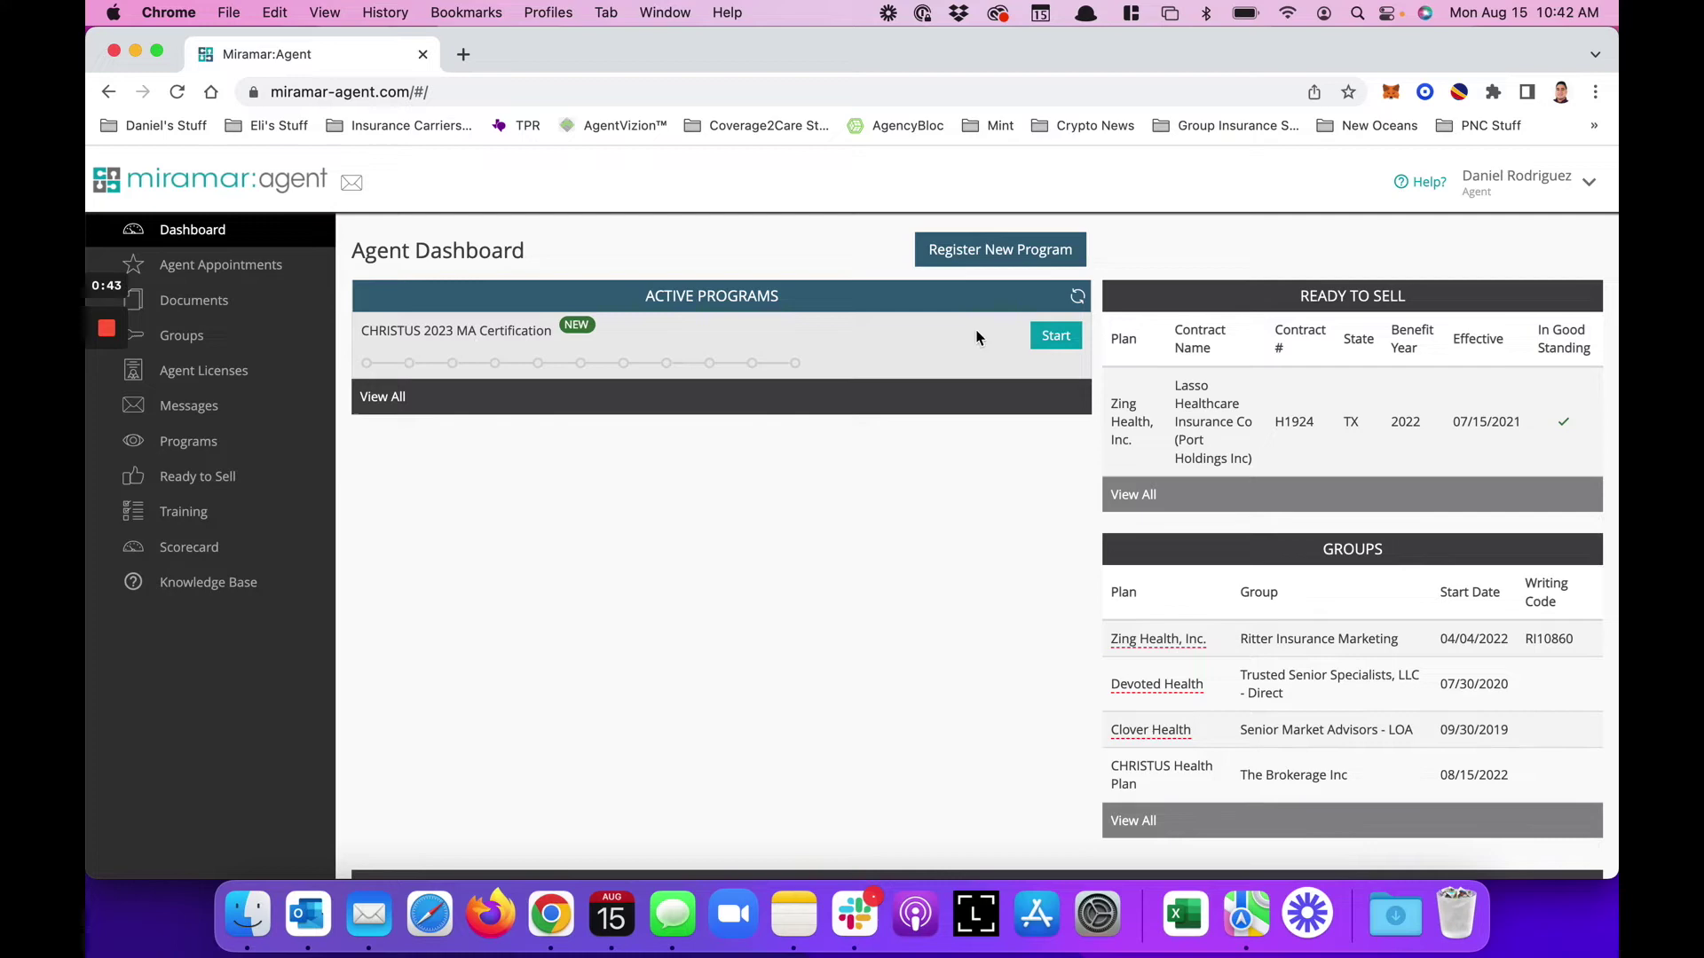
Start and complete the CHRISTUS 2023 MA Certification program.
click(1056, 341)
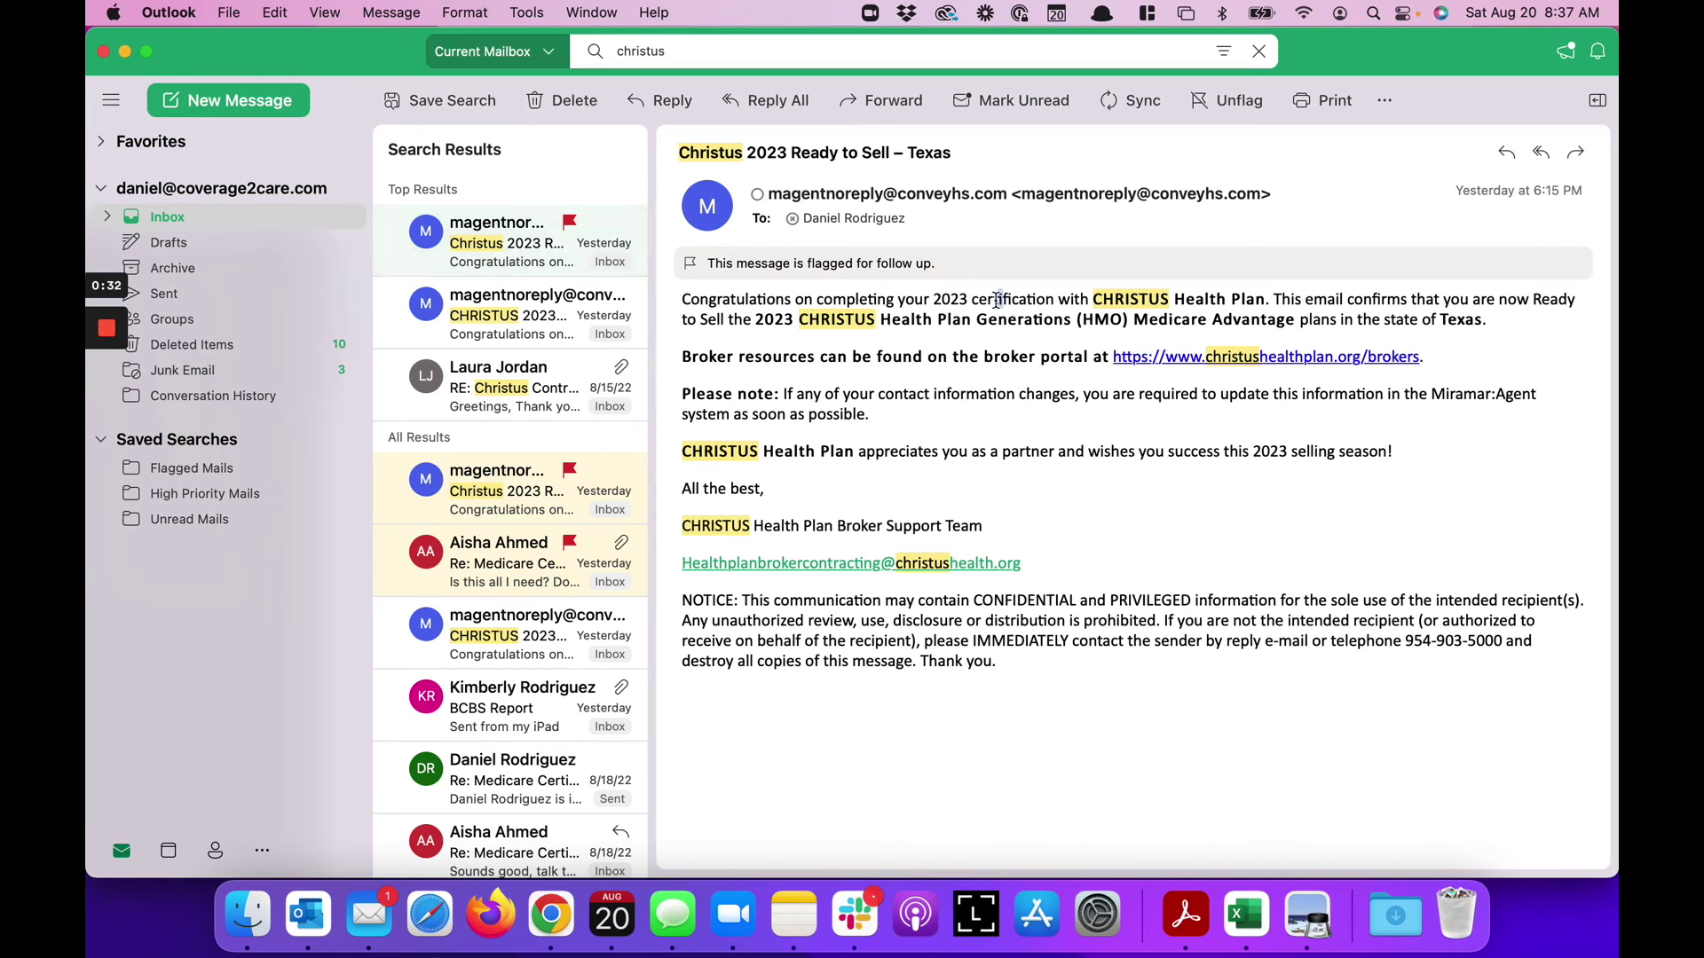
Highlight the sentence about completing the 2023 certification in the Christus Ready to Sell email.
drag(1001, 298, 898, 306)
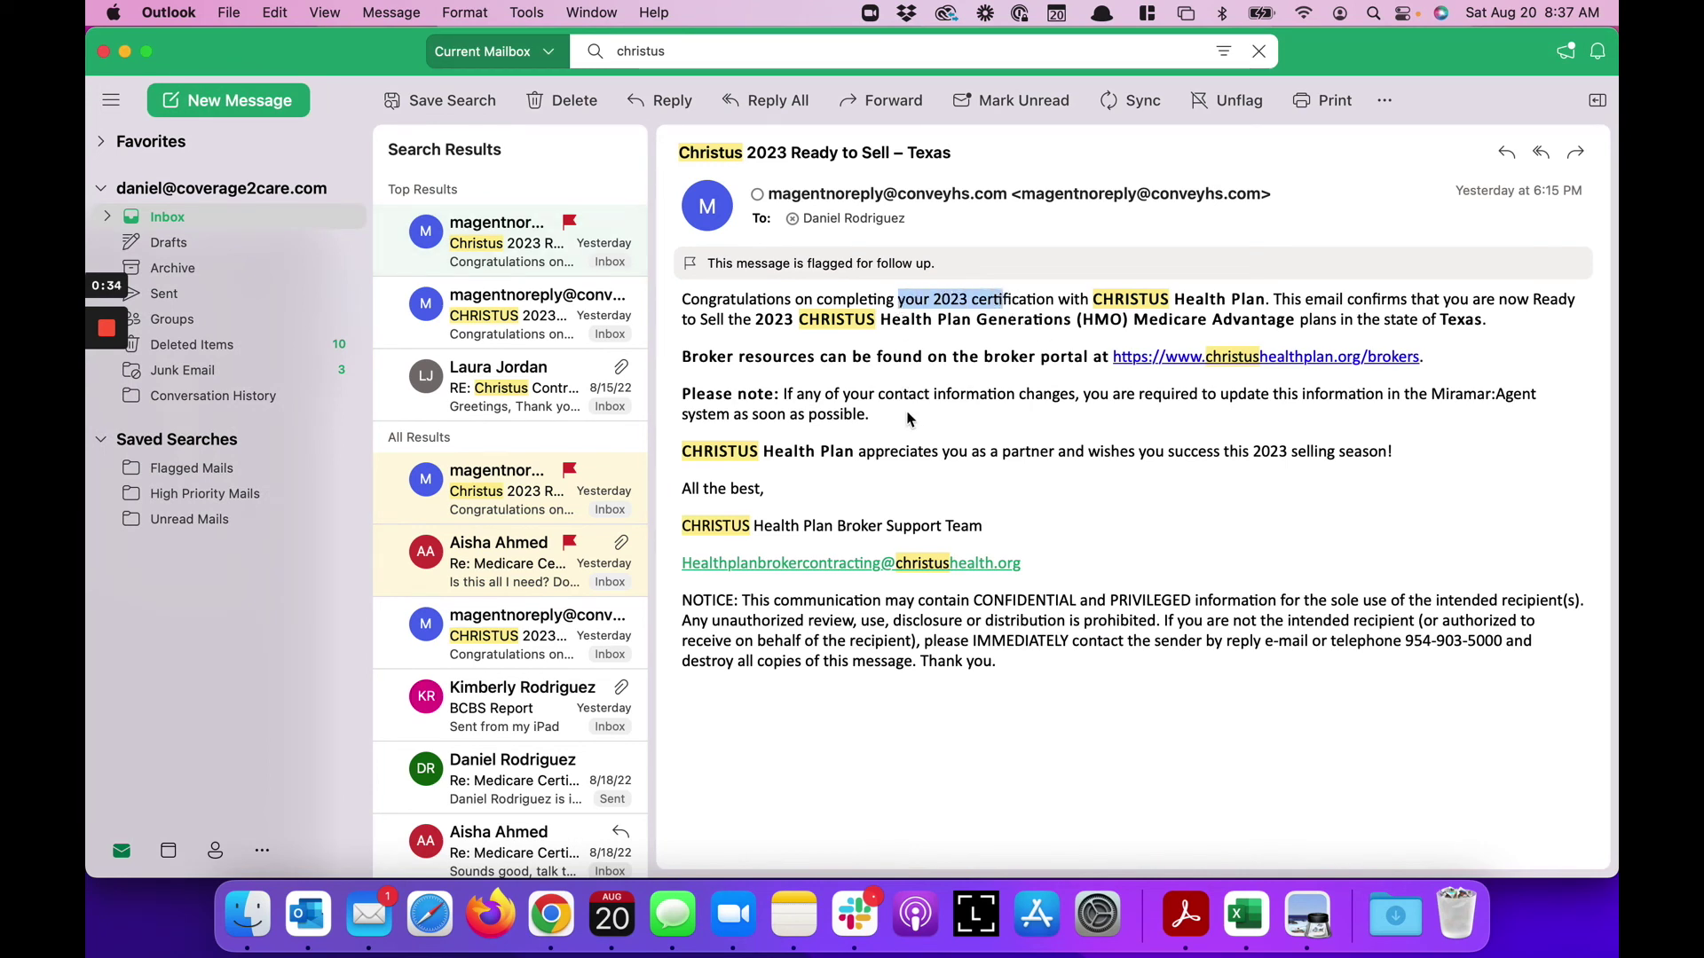